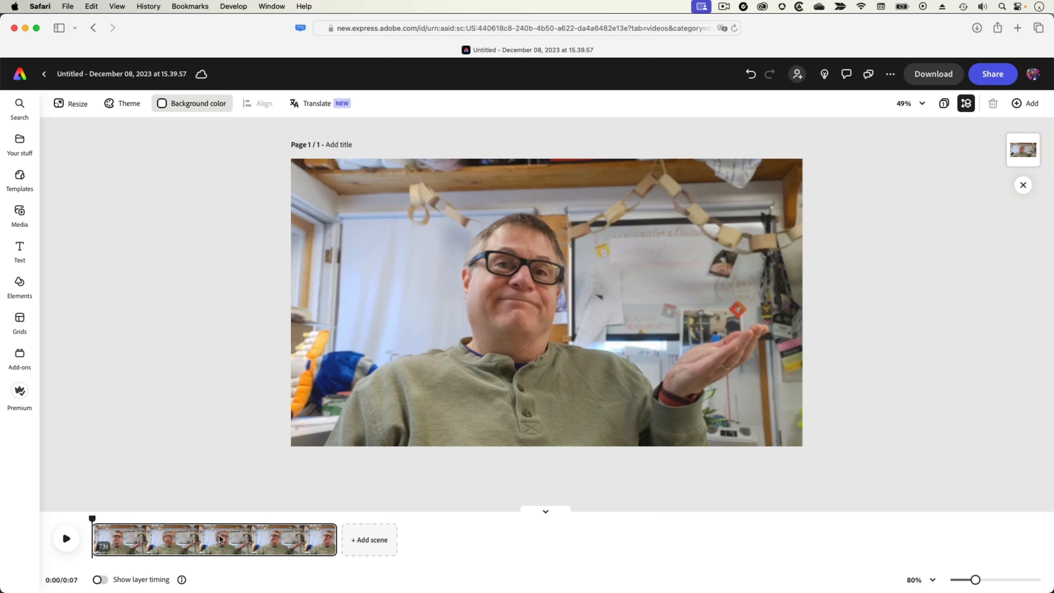
Add a text effect from the sample gallery in the style "Green cactus with pink flowers" over the video
click(17, 212)
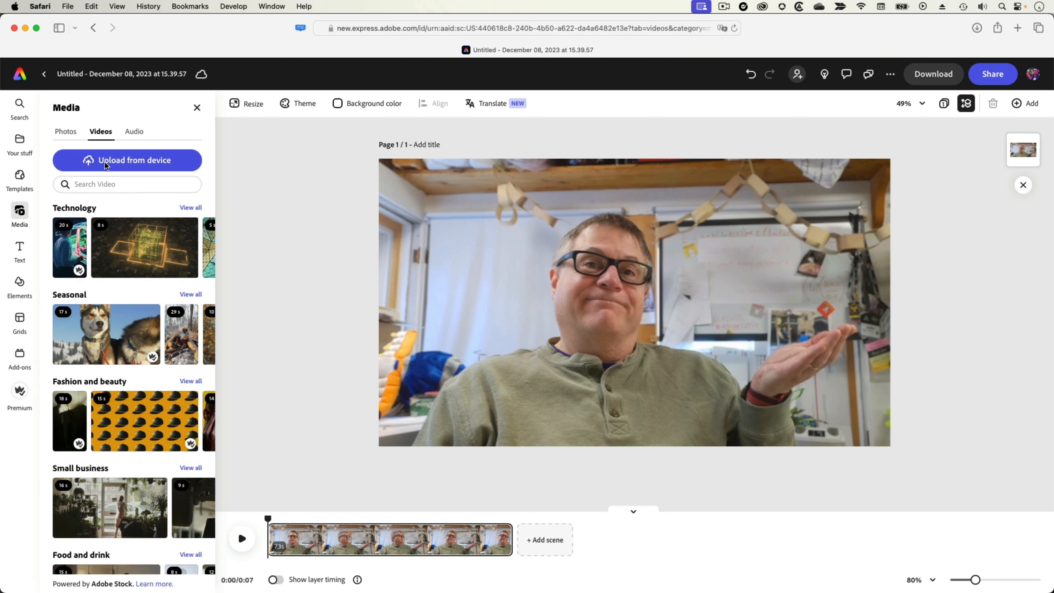
click(21, 251)
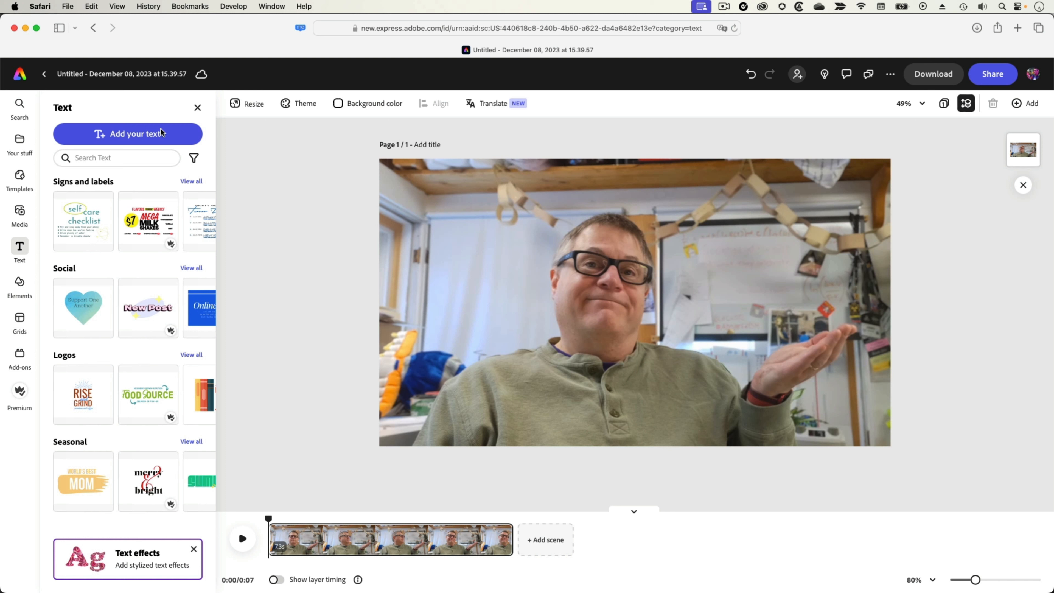
click(142, 556)
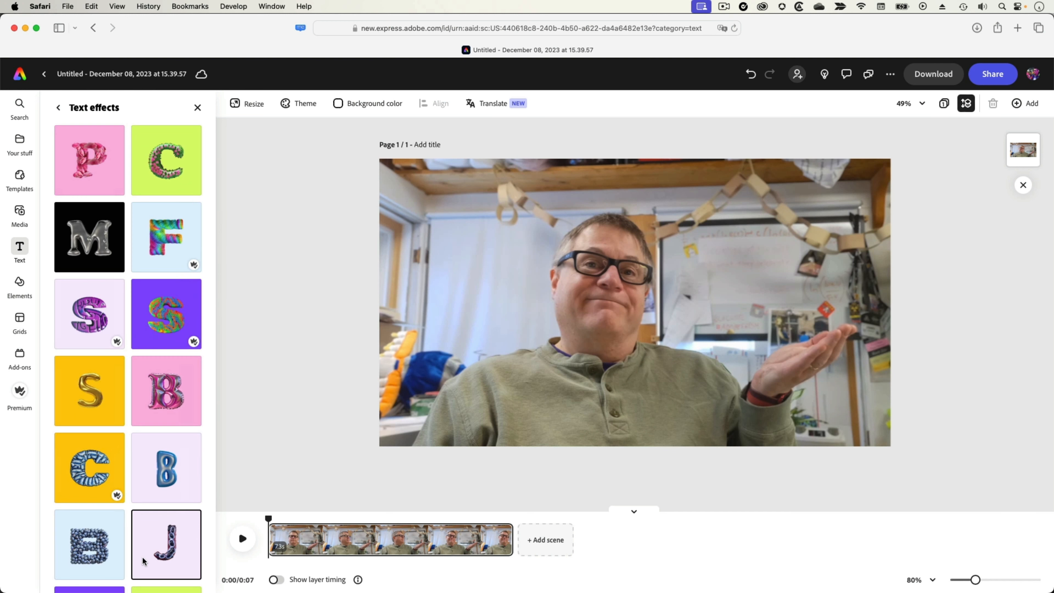
click(158, 163)
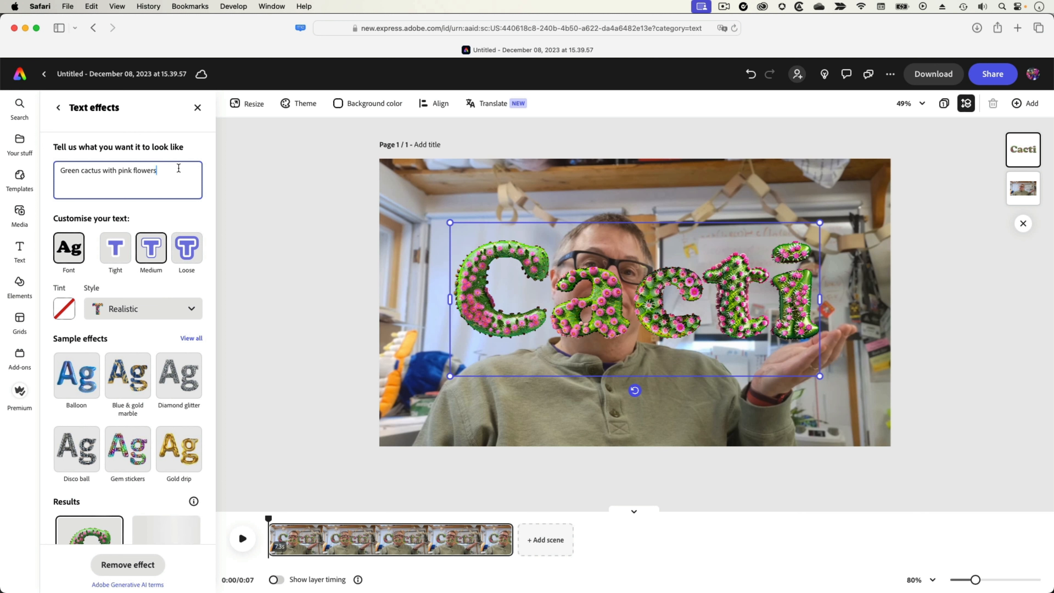
scroll(179, 168, down, 5)
scroll(179, 172, up, 5)
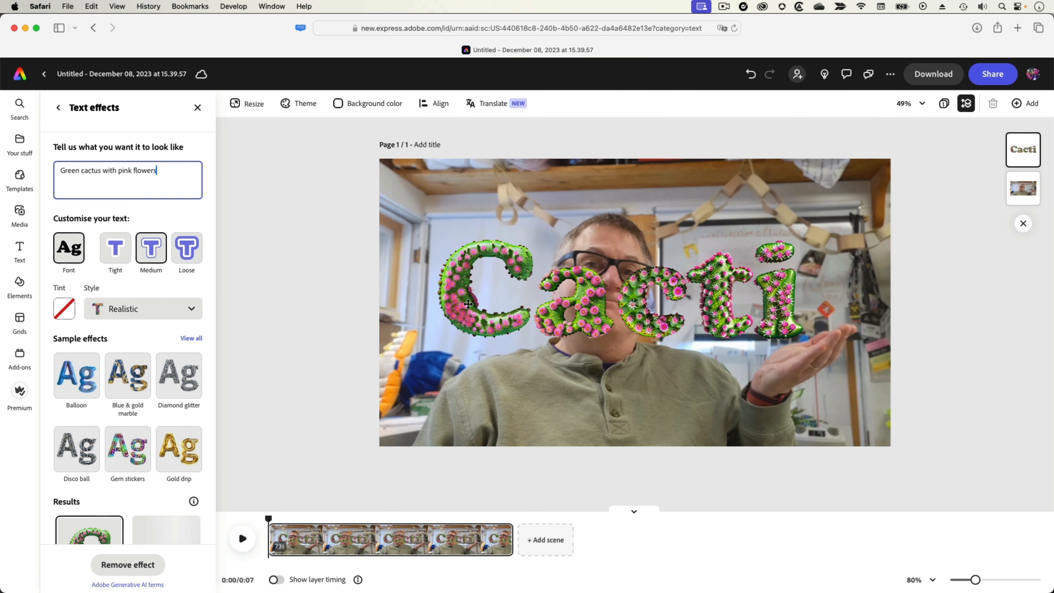
Replace the cactus effect's wording with "Title" and scale the text down to roughly two thirds of its size
double_click(571, 300)
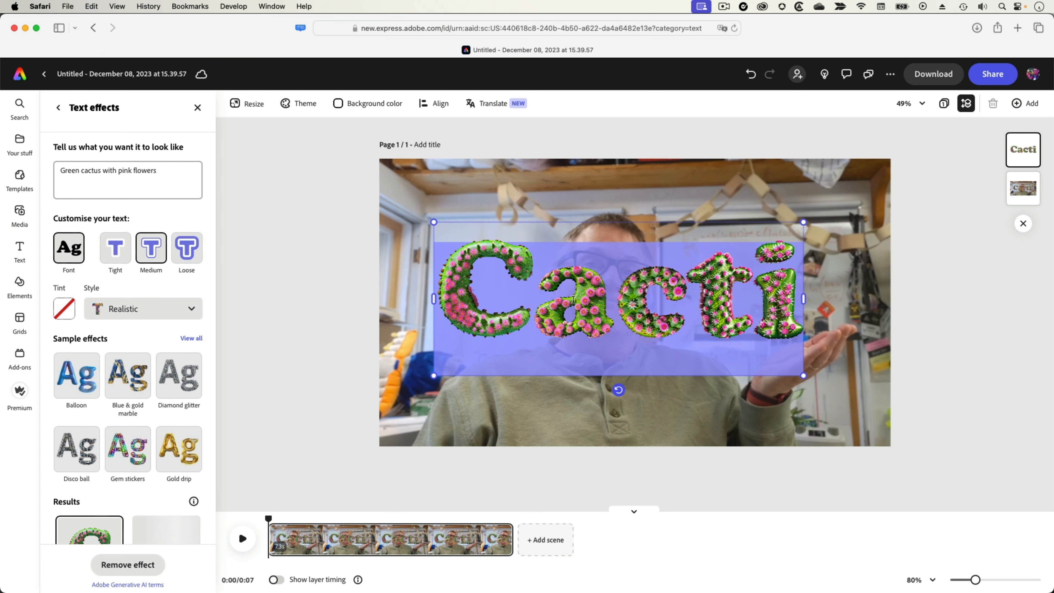
text(Title)
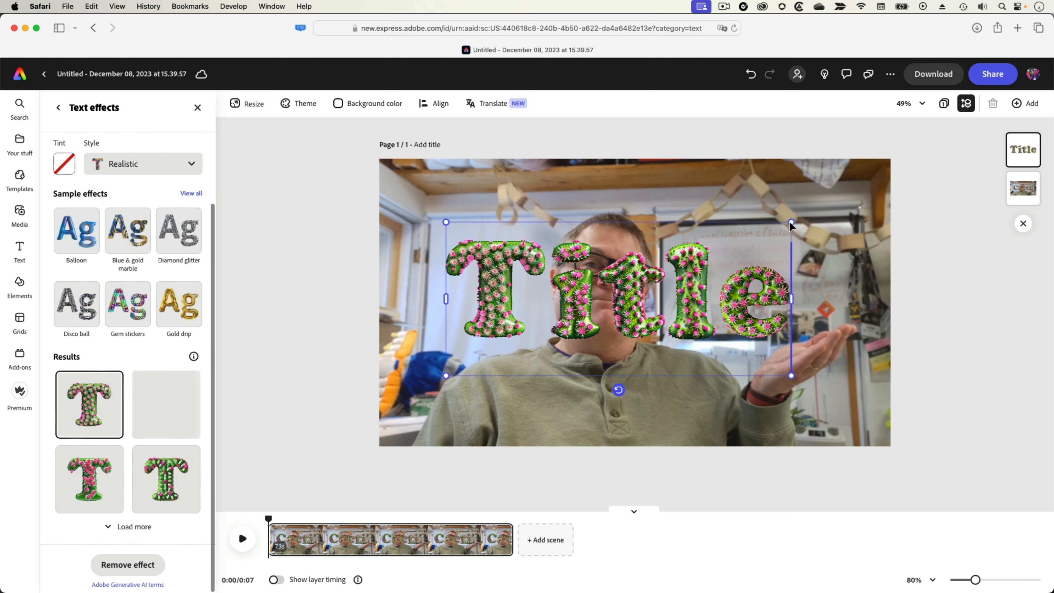
drag(790, 224, 677, 273)
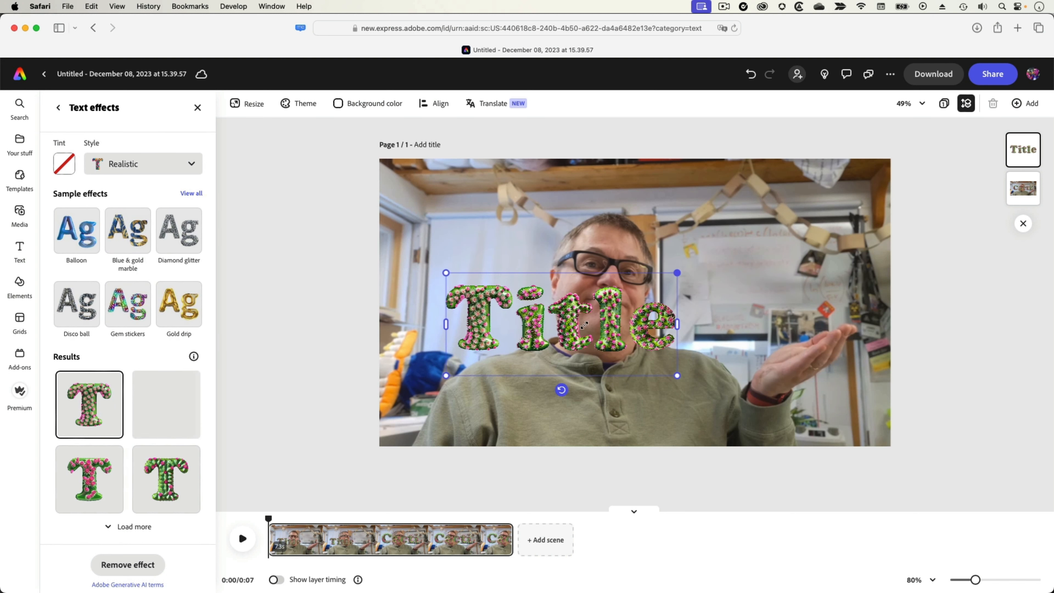
click(574, 312)
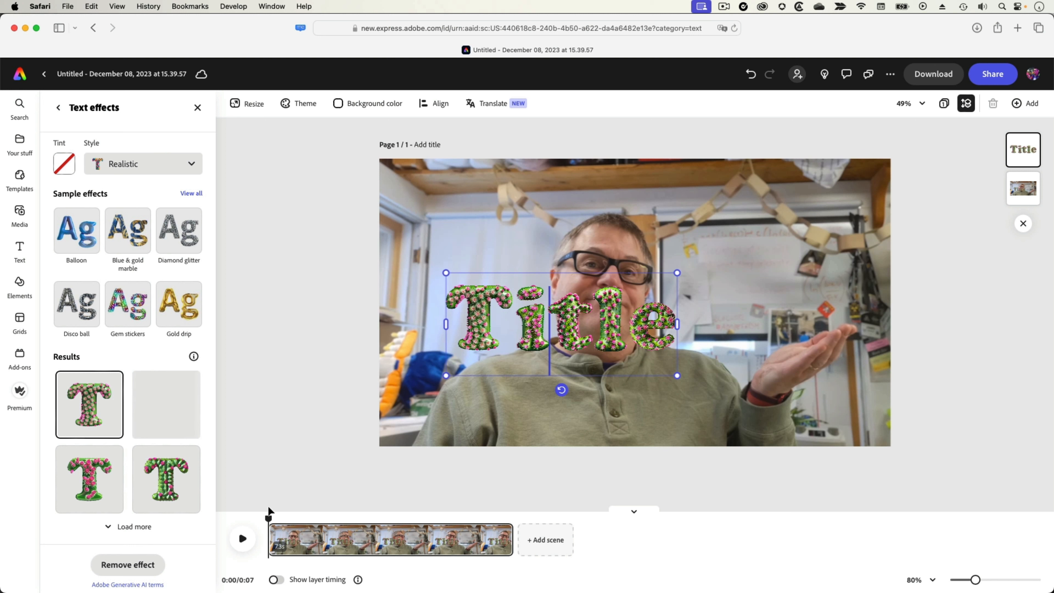
Scrub and play the clip to check when the title is shown over the video
drag(295, 515, 351, 517)
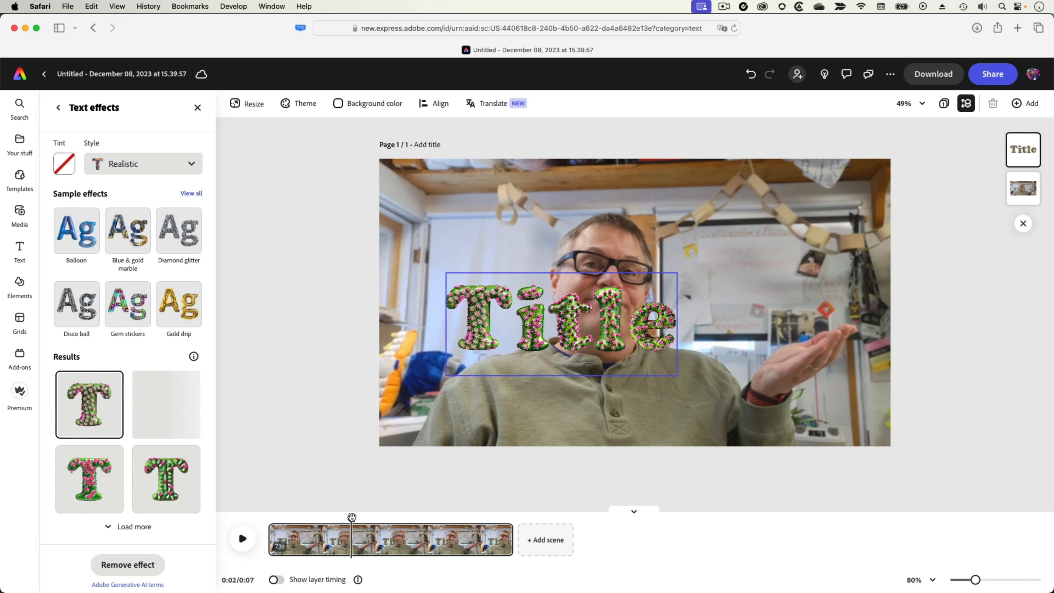
click(274, 517)
click(248, 539)
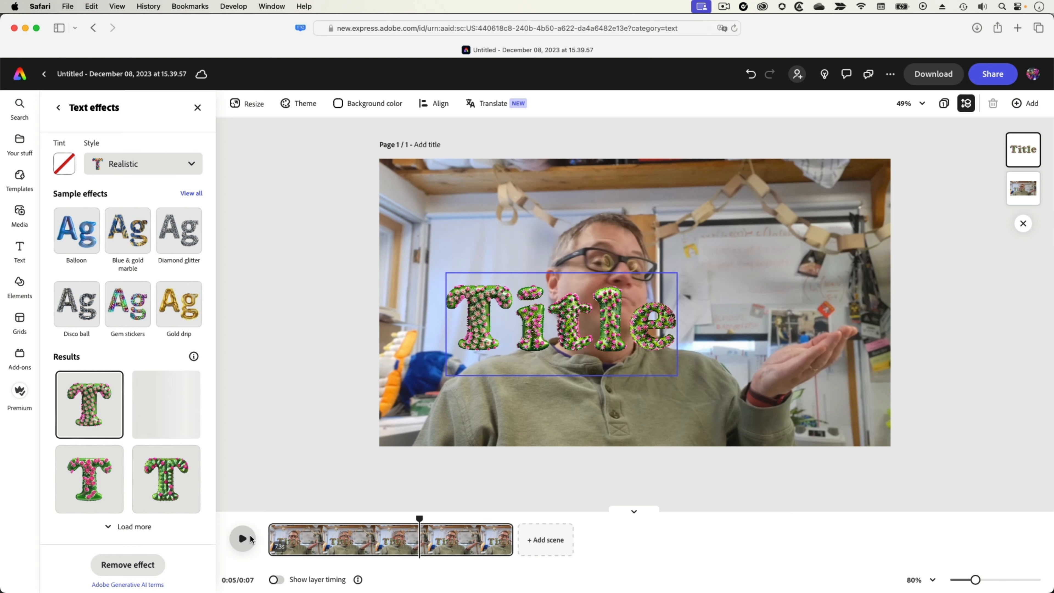
click(250, 534)
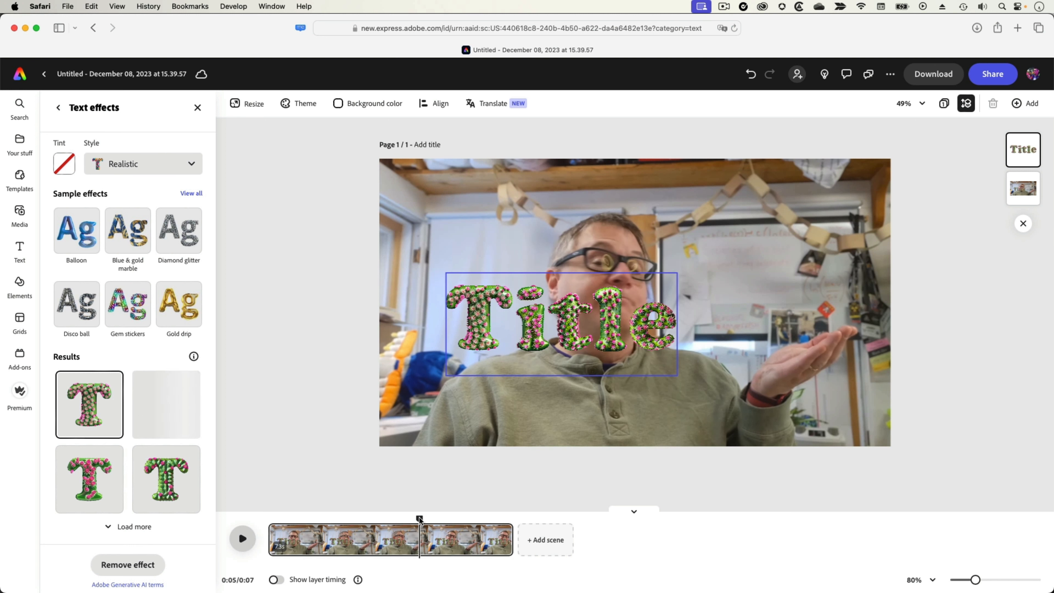
At about 3.1 s in the clip, move the title over the raised hand and tilt it upward to follow the palm
drag(419, 519, 371, 518)
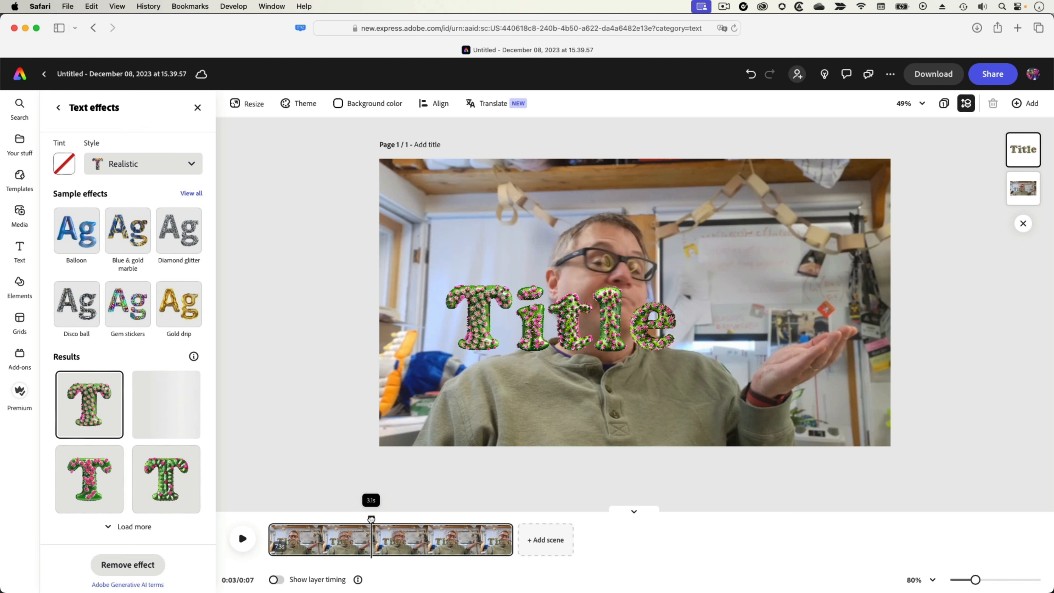
click(558, 351)
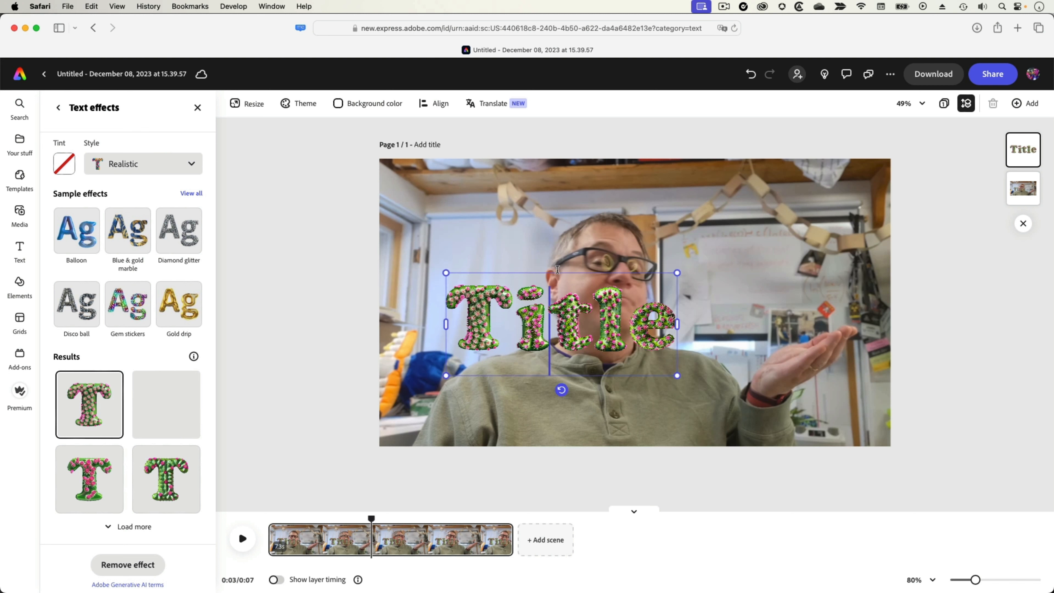
drag(531, 275, 753, 290)
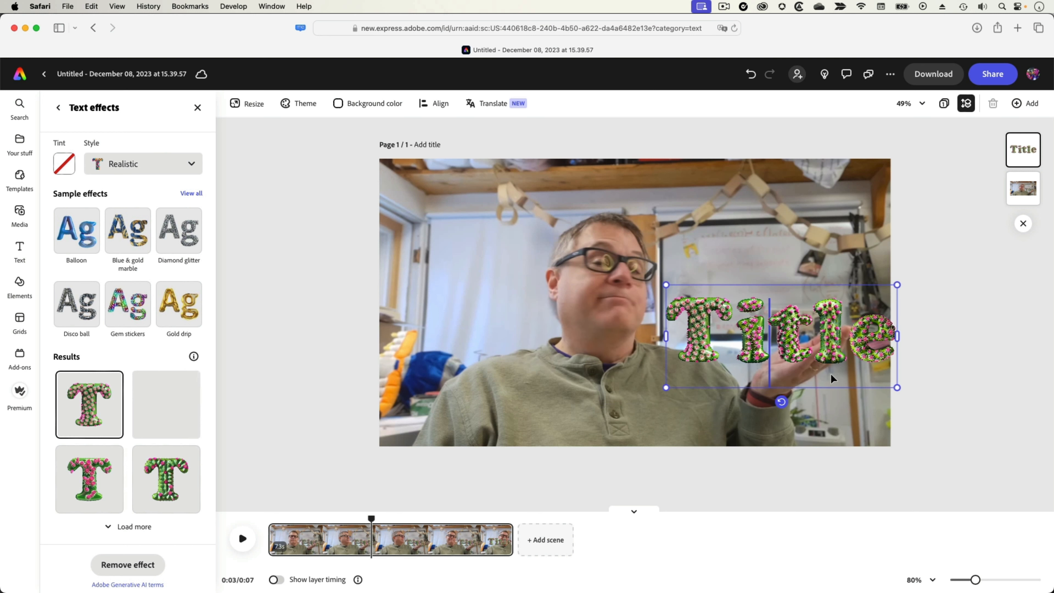
drag(781, 402, 813, 397)
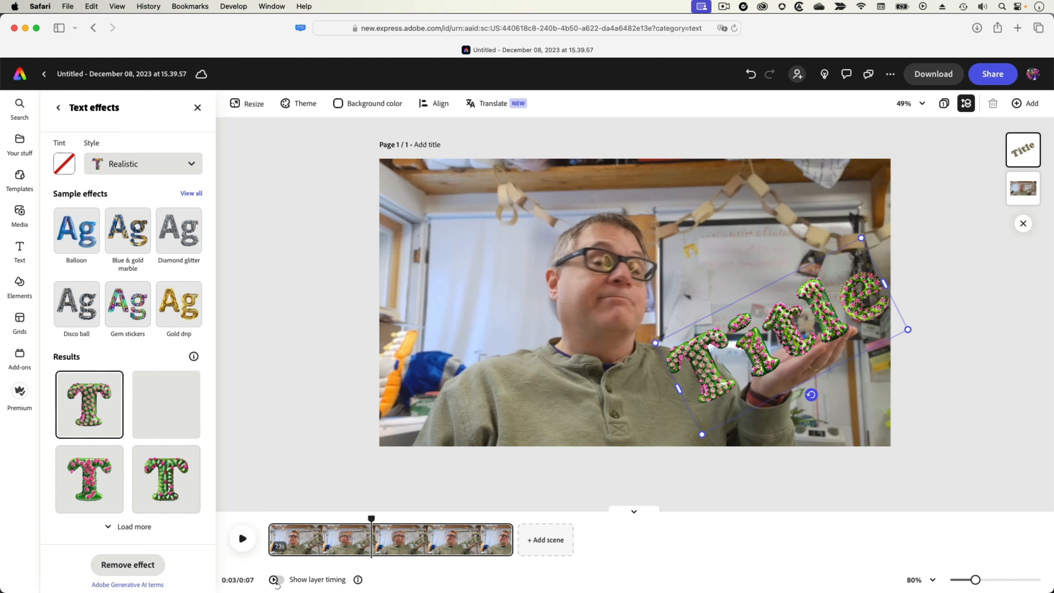
Show the layer timing and trim the title layer so it starts about 2 seconds into the clip
click(276, 579)
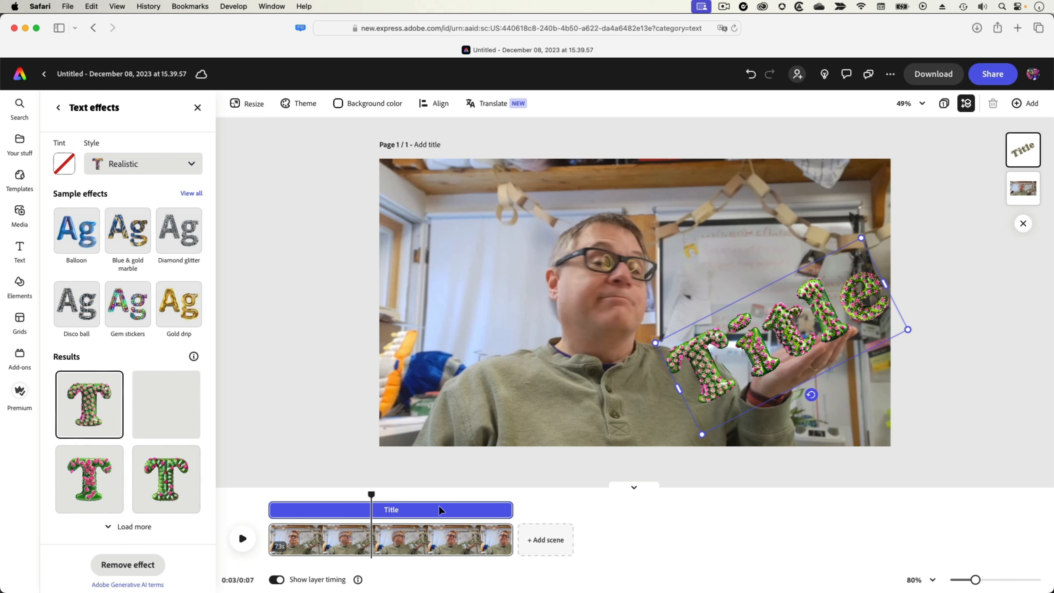
drag(371, 514, 280, 514)
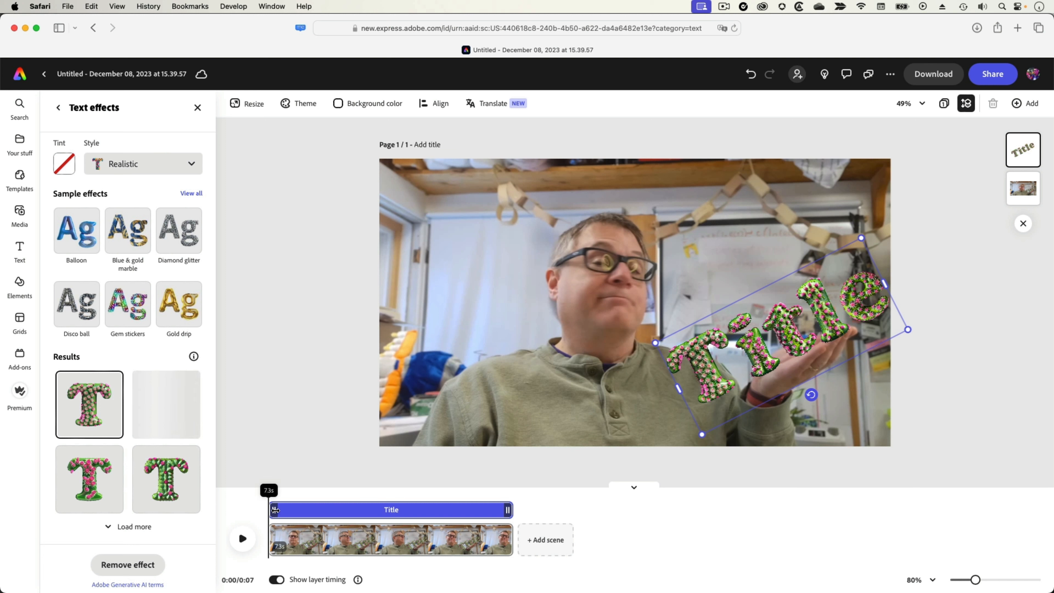
drag(272, 509, 347, 511)
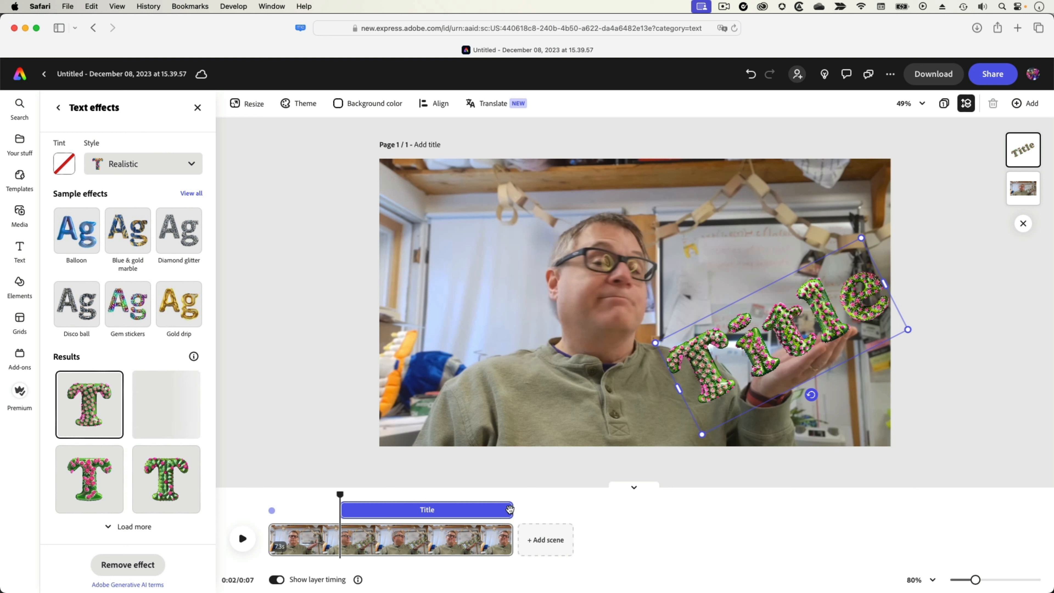
Shift the title layer slightly earlier on the timeline and trim its end to about 5 seconds
drag(505, 511, 504, 511)
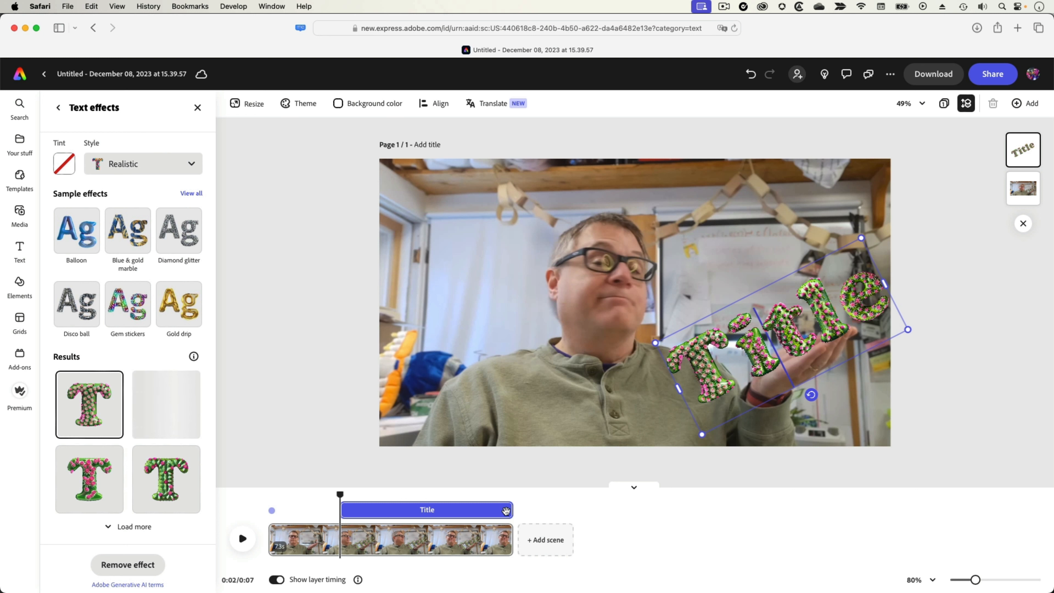
click(499, 511)
click(504, 511)
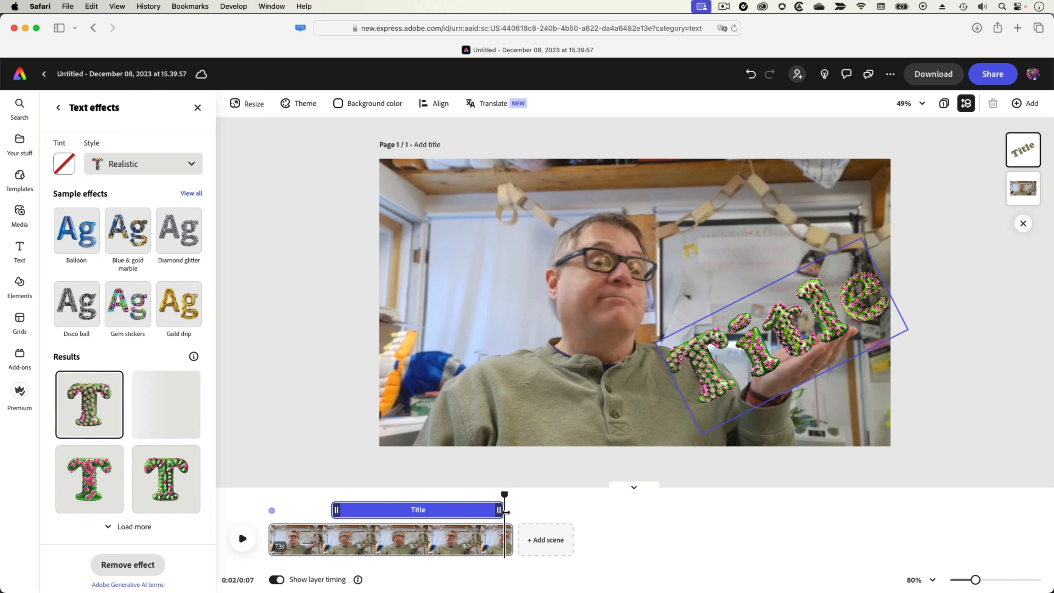
click(344, 512)
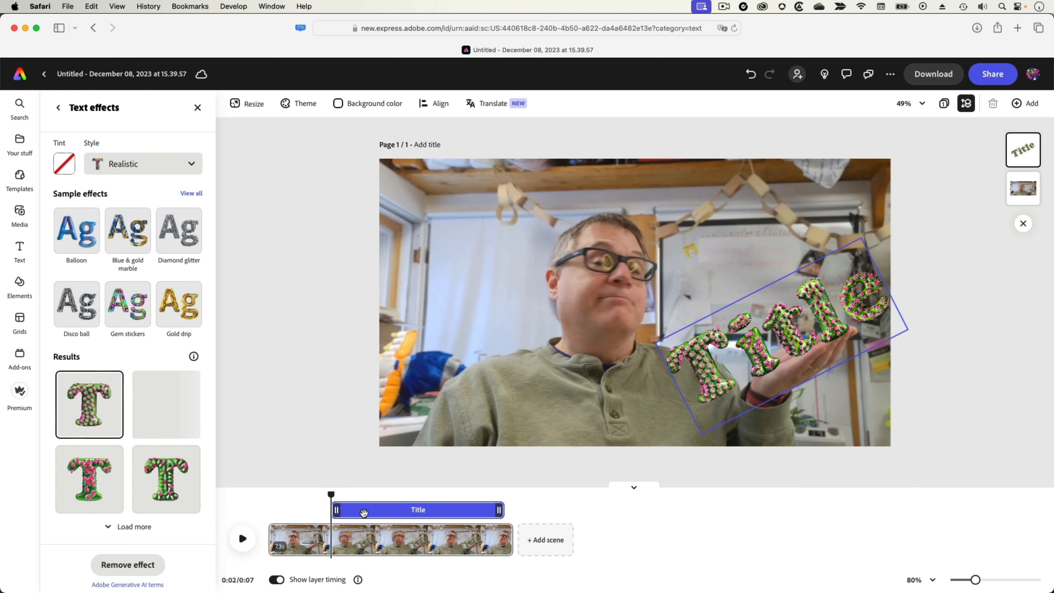
drag(497, 511, 418, 513)
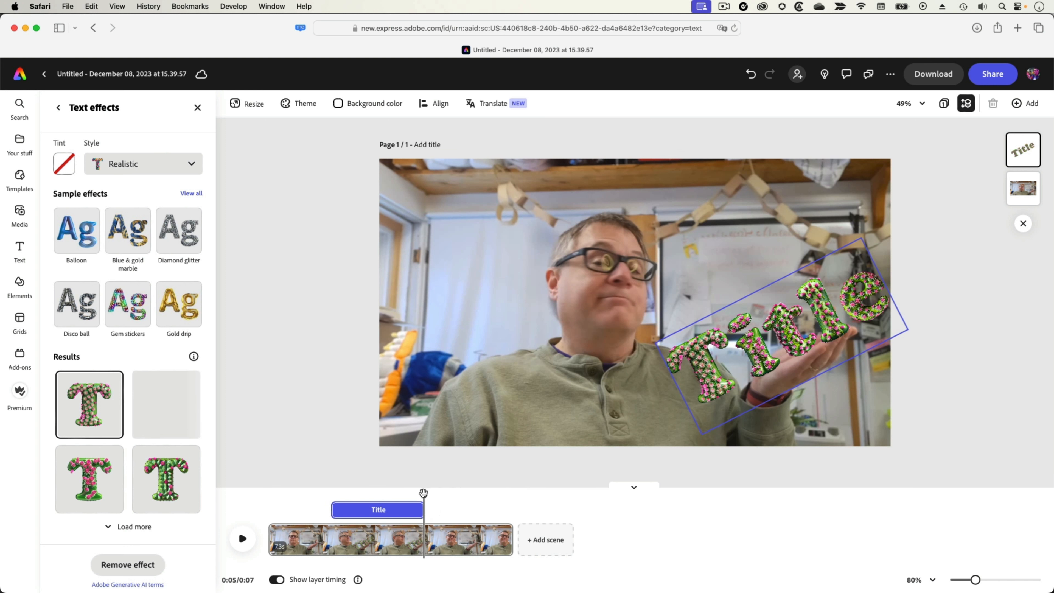
Play the clip from the beginning to check the title's timing
click(271, 493)
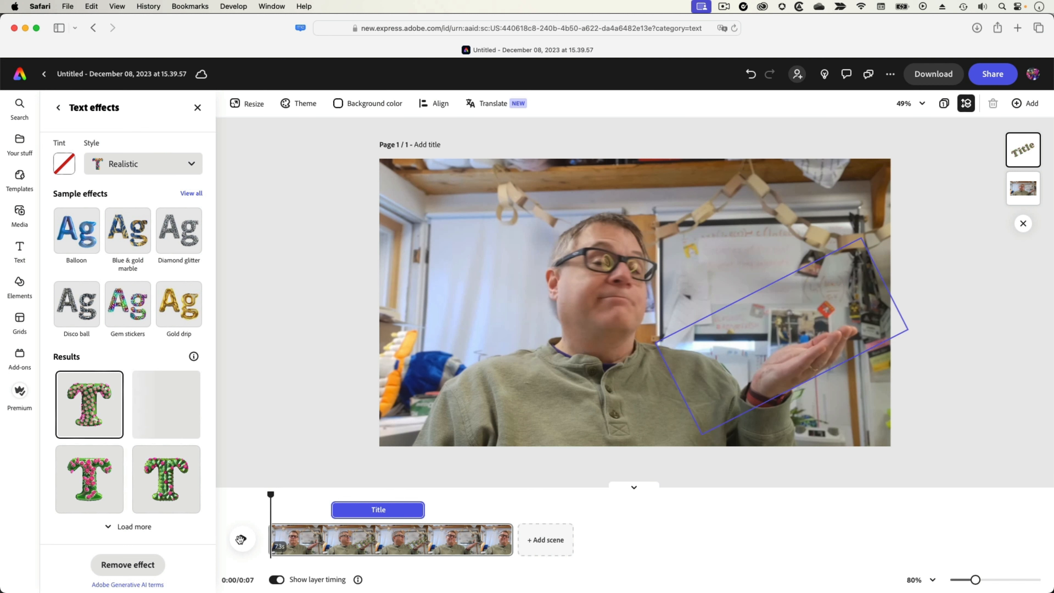
click(241, 539)
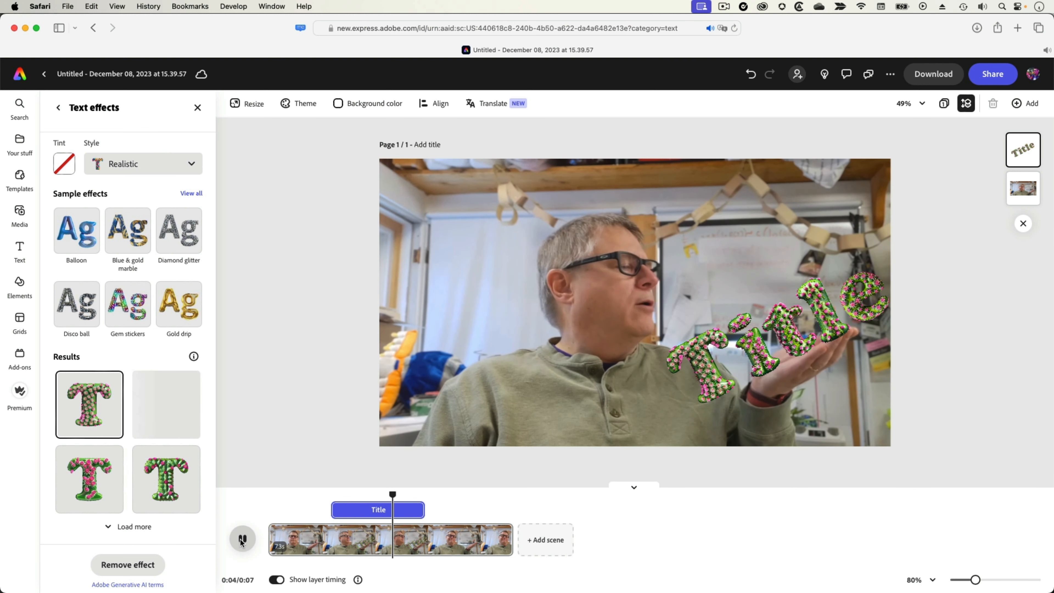
click(241, 539)
Move the title layer slightly earlier and shorten it to end at about 3 seconds
drag(392, 509, 383, 509)
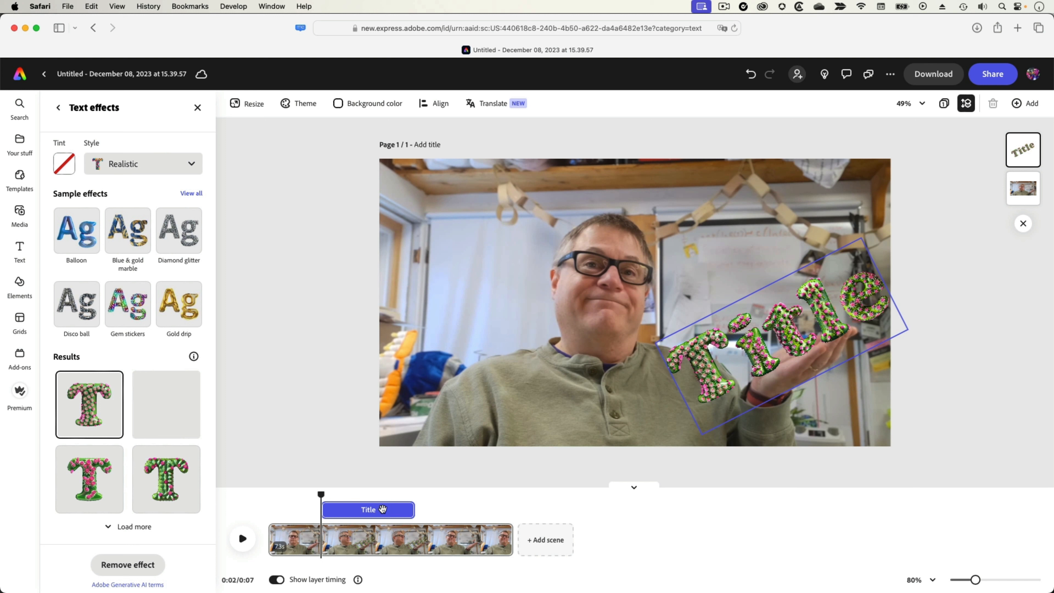
click(411, 509)
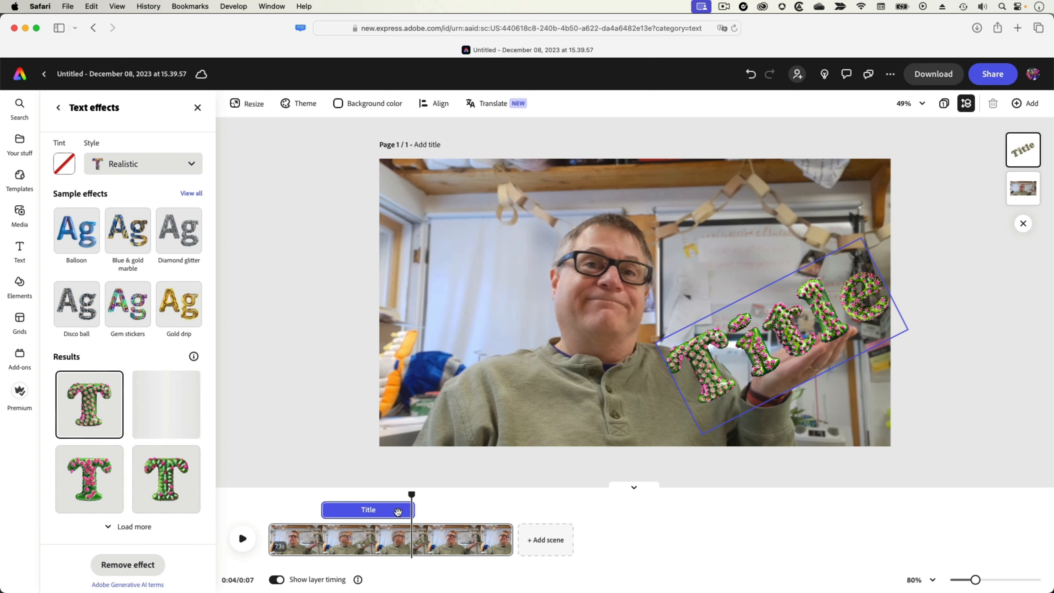
drag(408, 512, 375, 511)
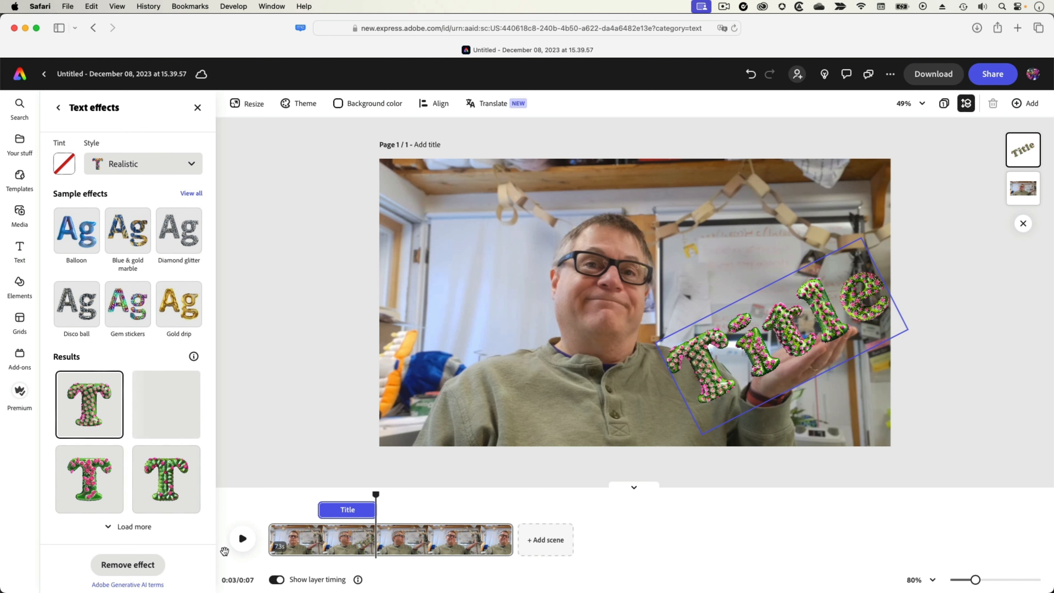
Play back the video to review when the shortened title appears and disappears
click(241, 538)
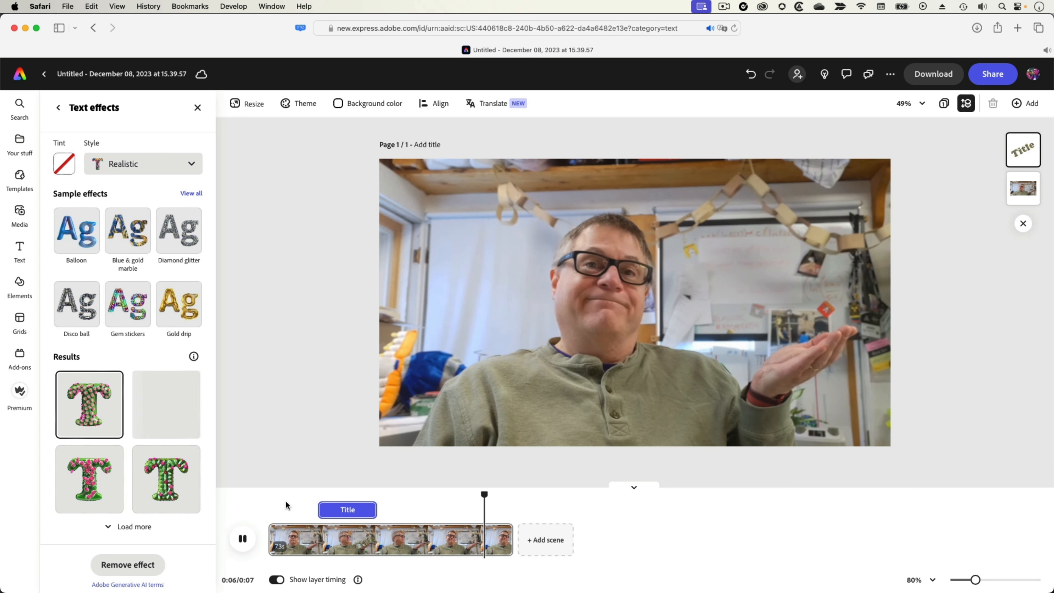
click(243, 538)
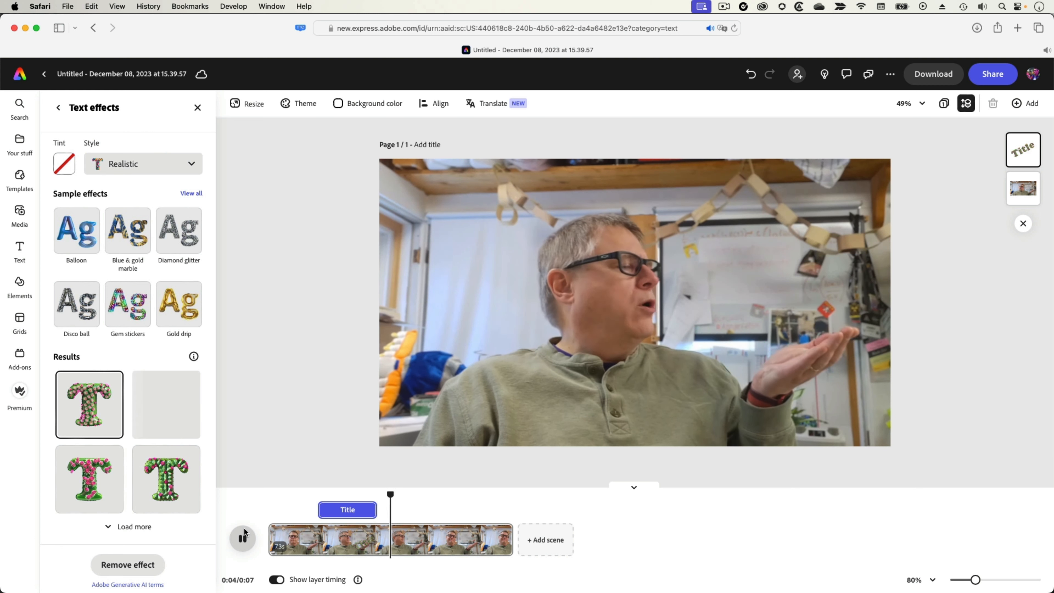
click(244, 527)
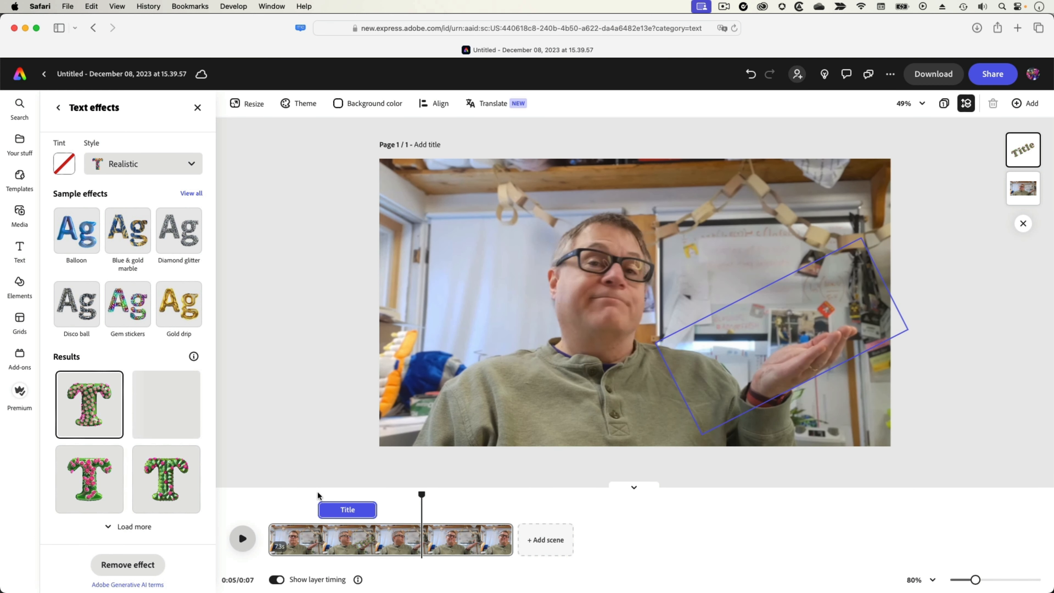
Apply the Bungee in-animation to the title text
click(349, 508)
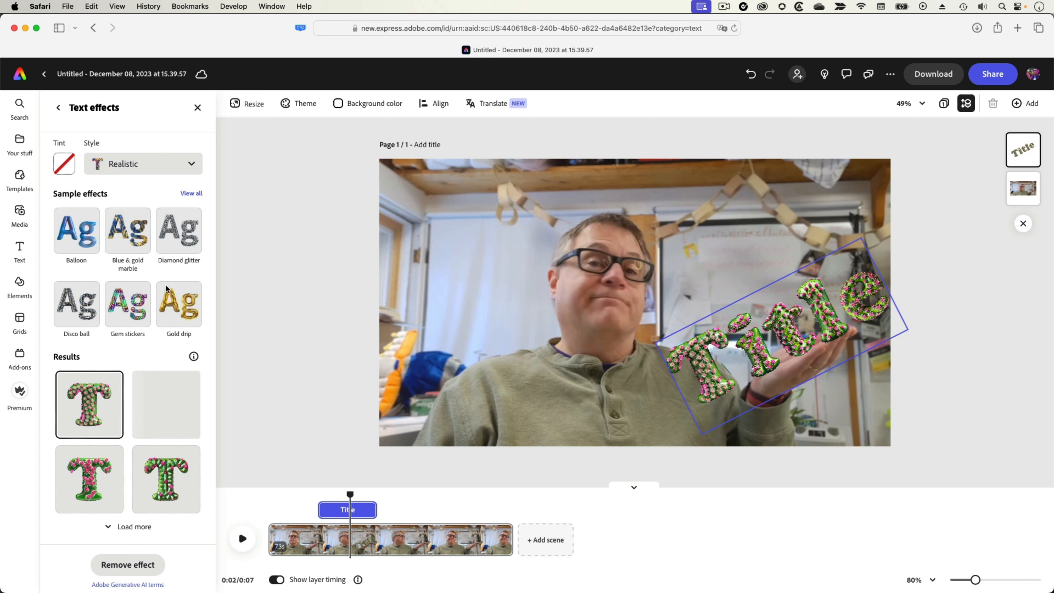
click(64, 109)
click(108, 542)
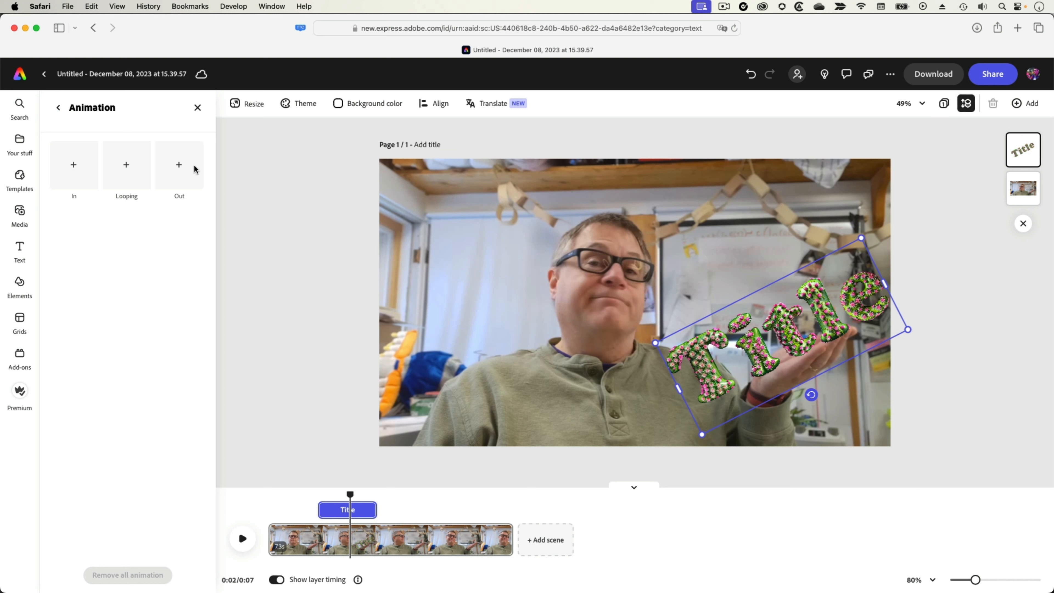
click(75, 166)
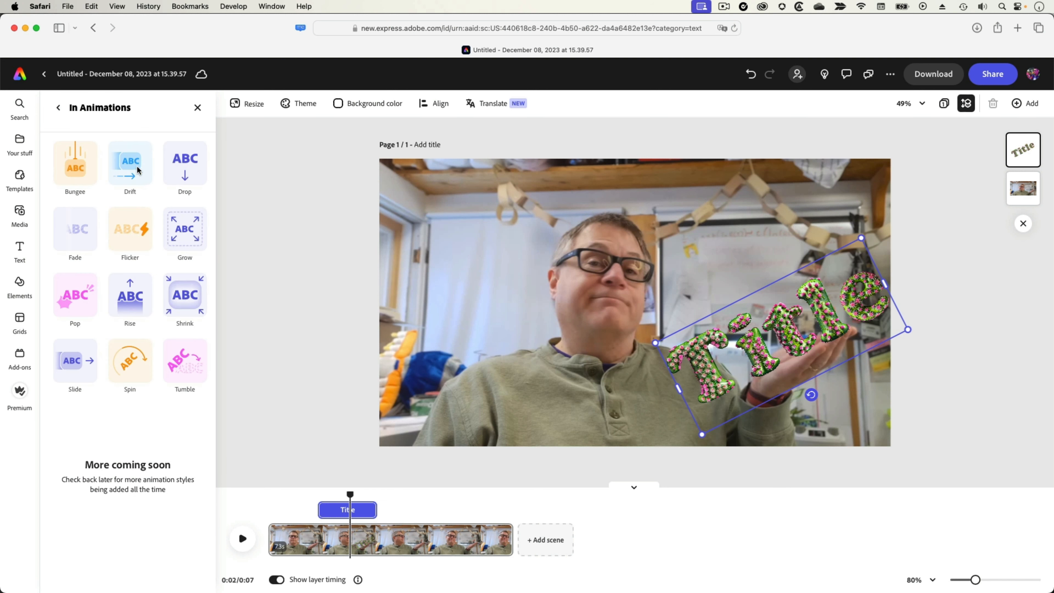
click(79, 170)
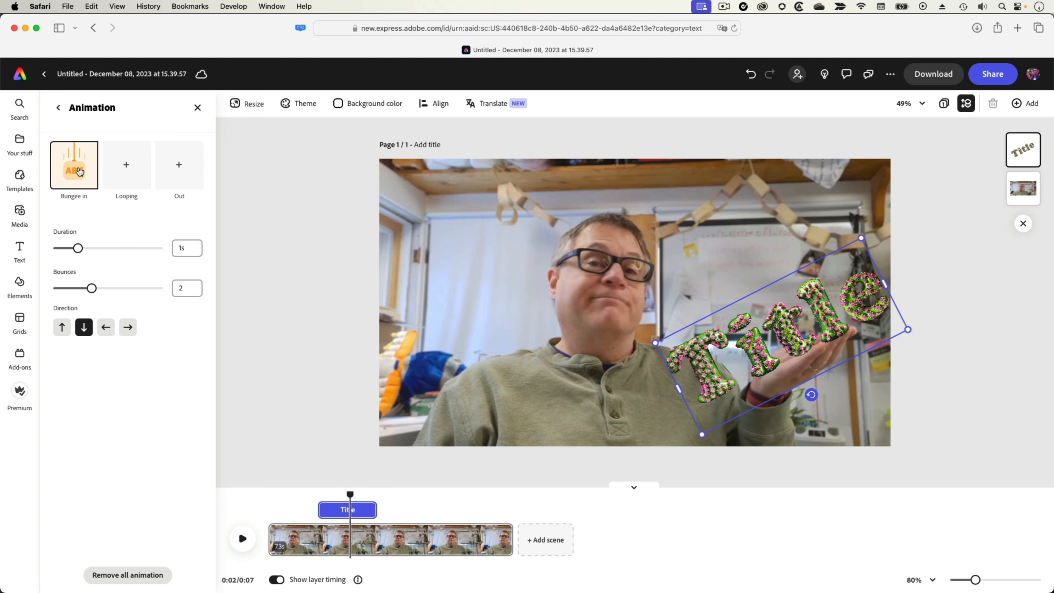
Add the Drift out-animation to the title and set its duration to 0.53 s
click(185, 172)
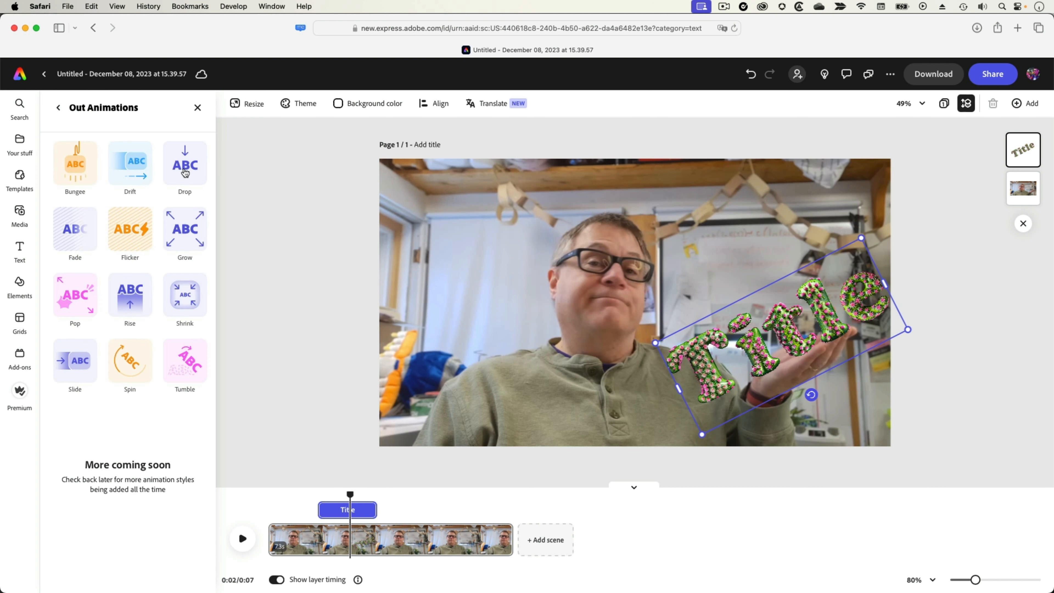
click(131, 175)
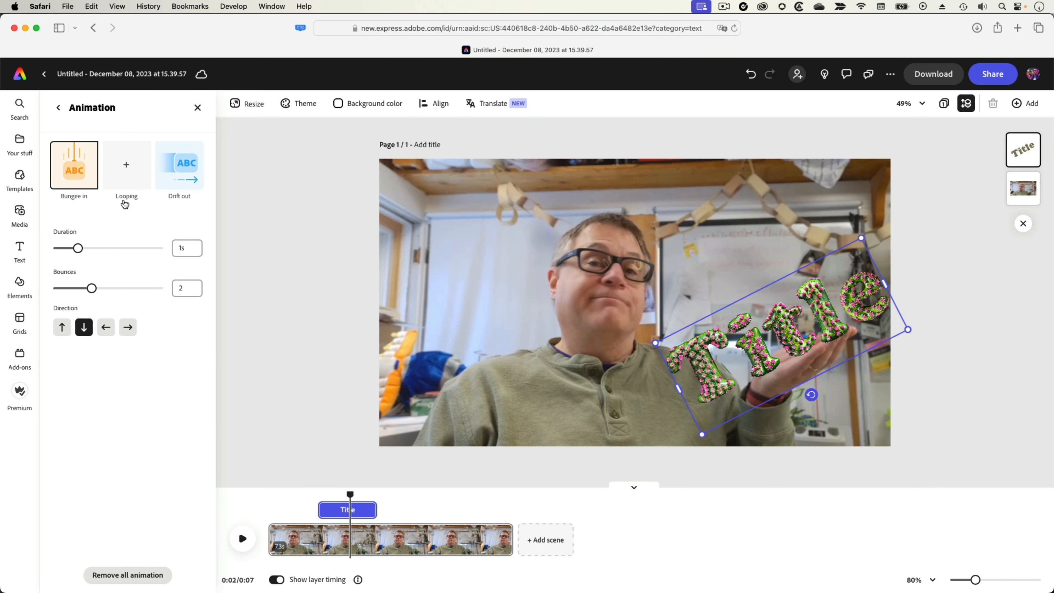
click(175, 189)
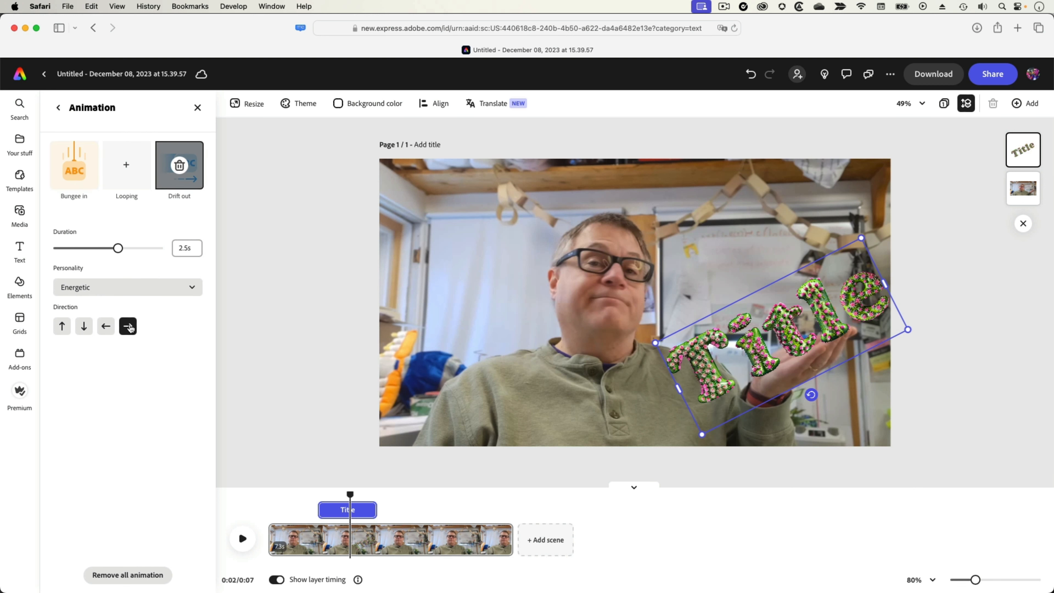
drag(118, 248, 67, 249)
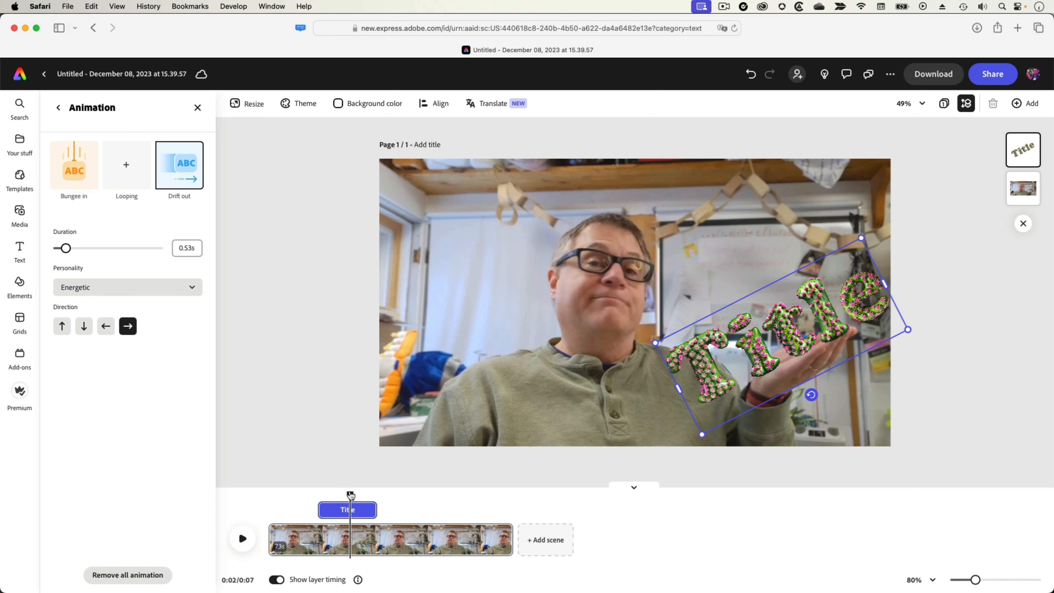
Play the video from near its start to review the title's in and out animations, and return to the text settings
click(278, 493)
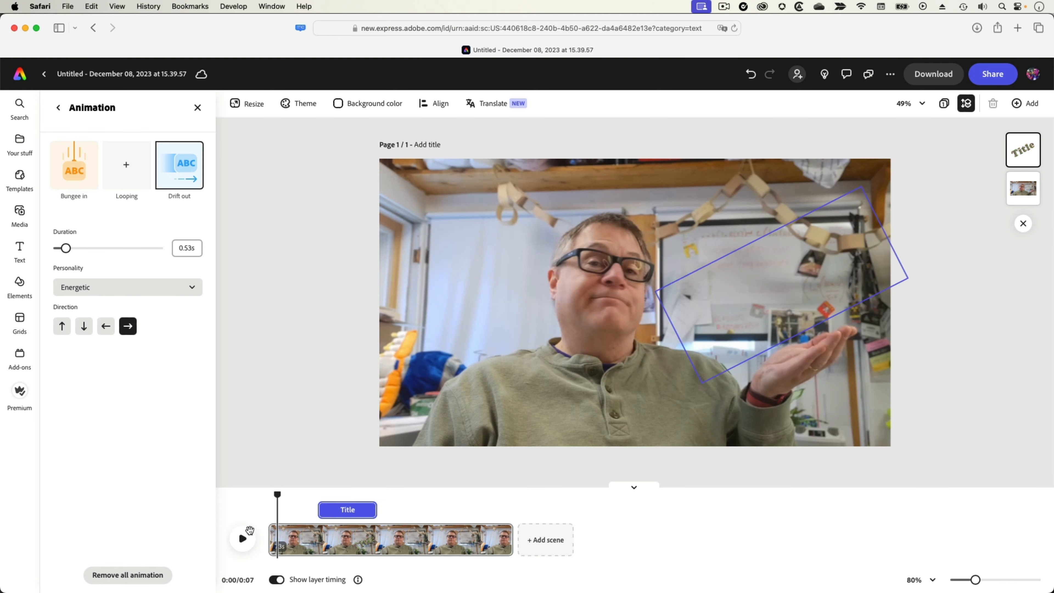
click(245, 536)
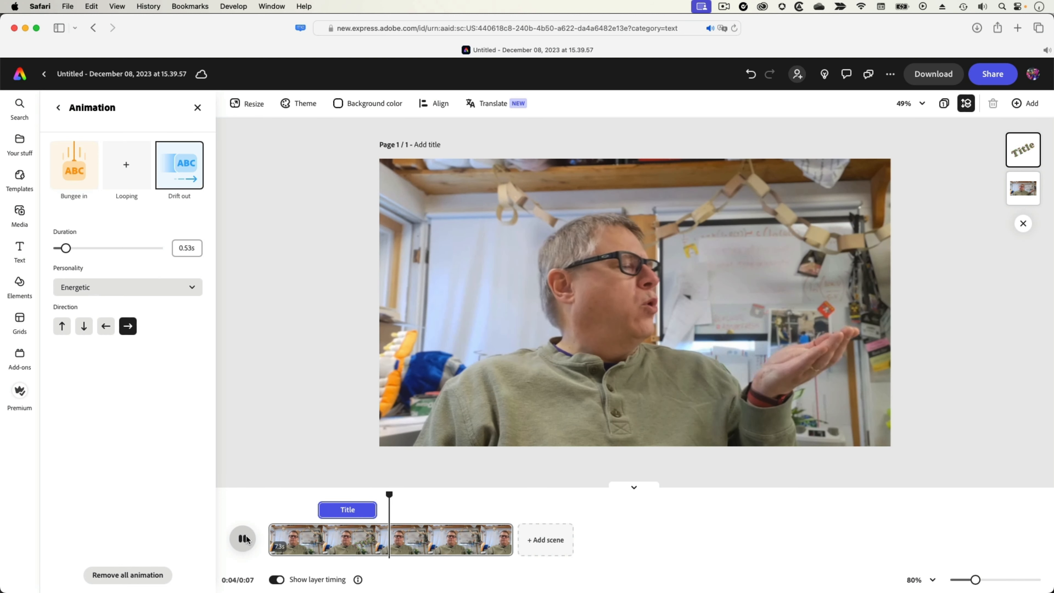
click(247, 535)
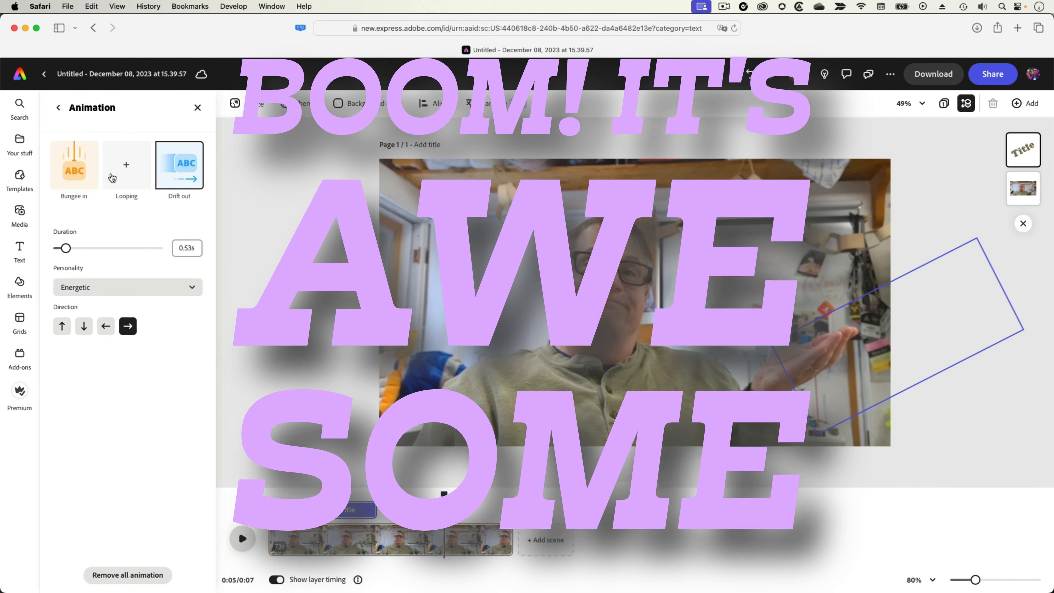
click(59, 107)
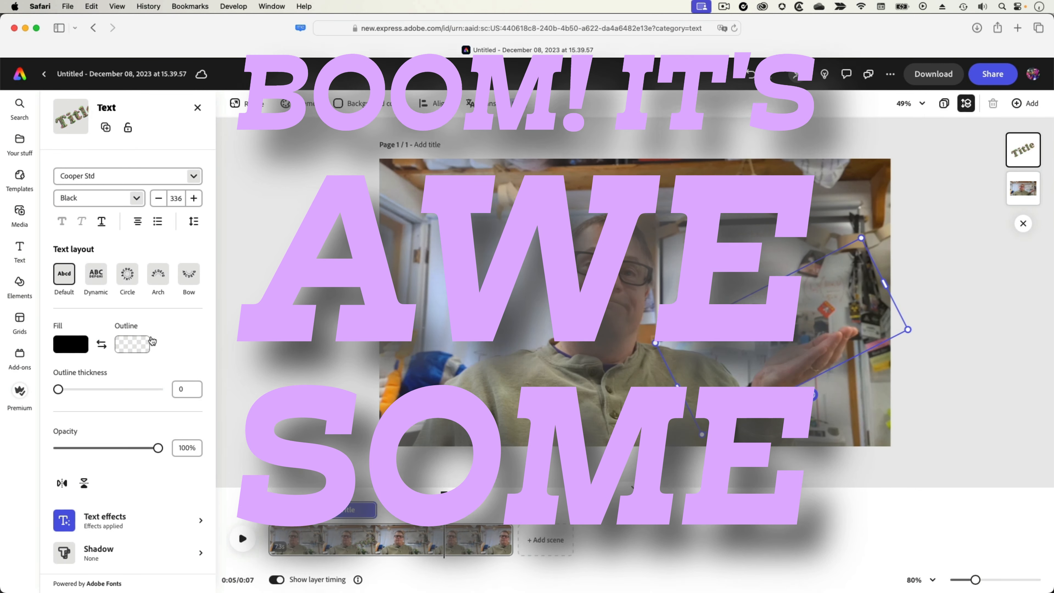